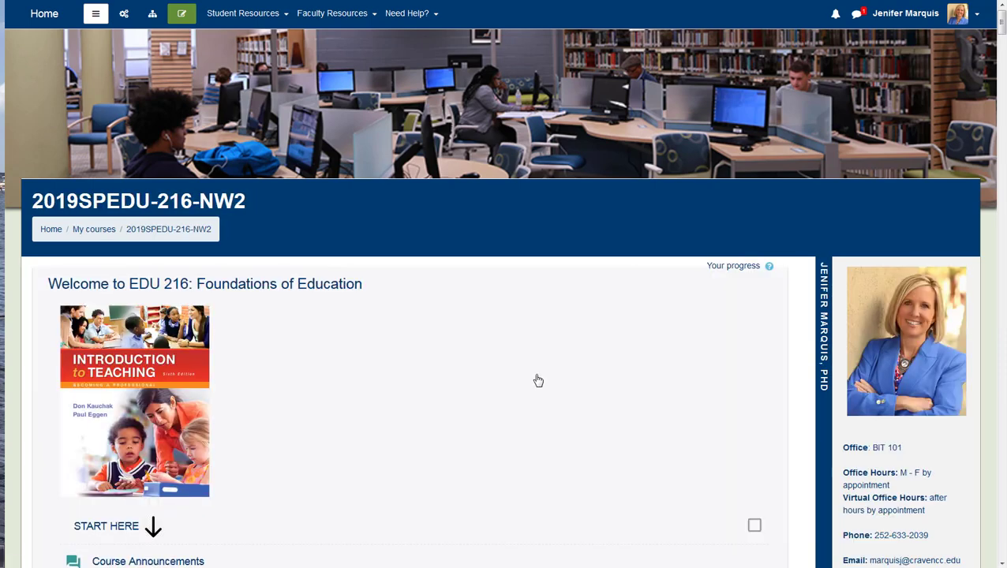
Copy the short name 2019SPEDU-216-NW2 from the settings of the EDU 216 source course
scroll(540, 379, down, 5)
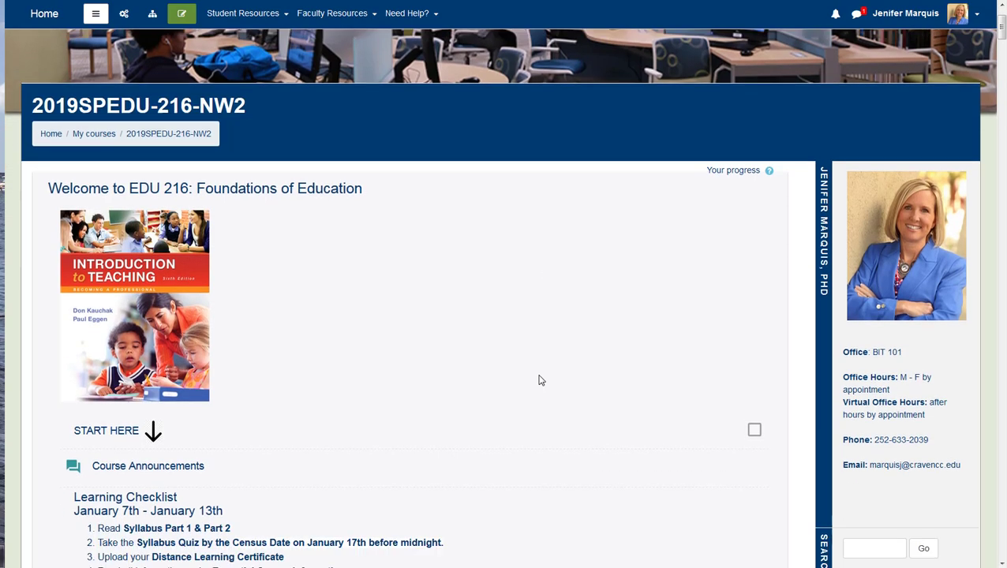
scroll(537, 393, down, 4)
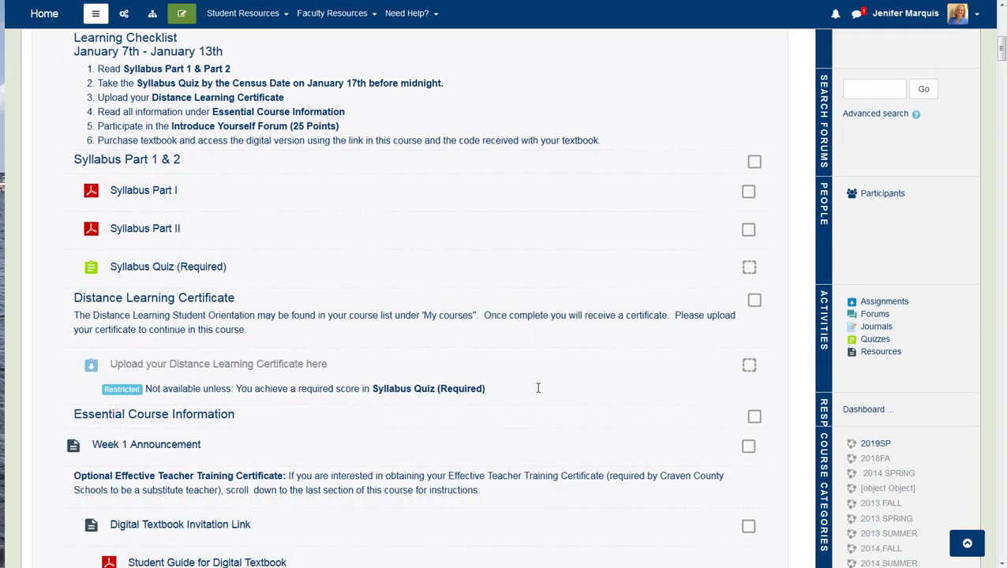
scroll(537, 392, up, 8)
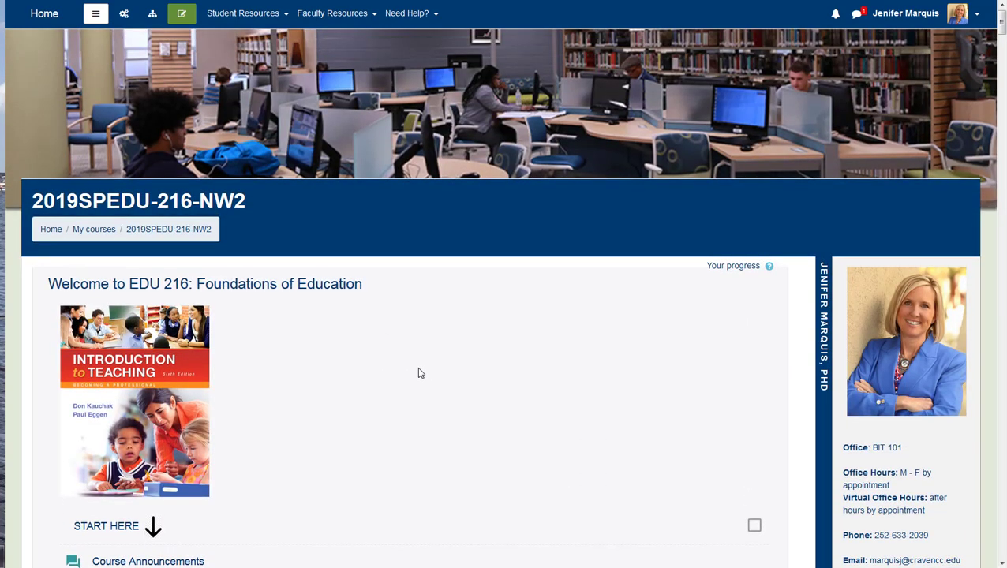
click(123, 15)
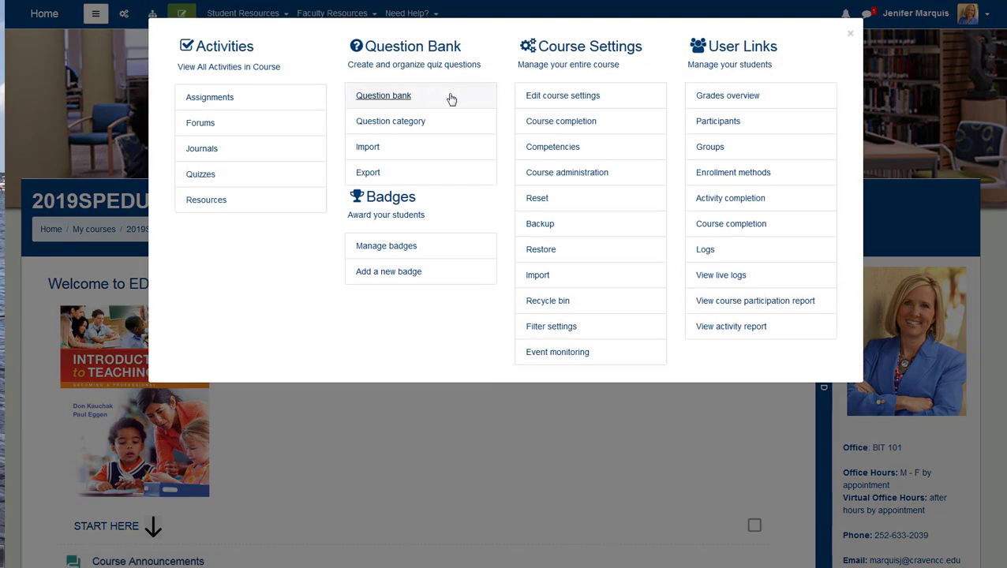
click(557, 99)
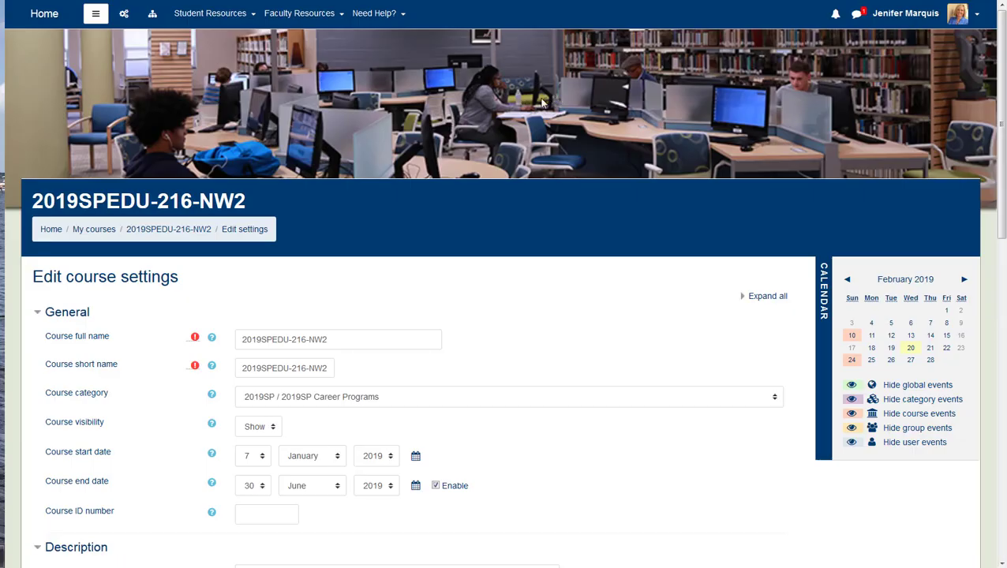
triple_click(280, 370)
key(ctrl+c)
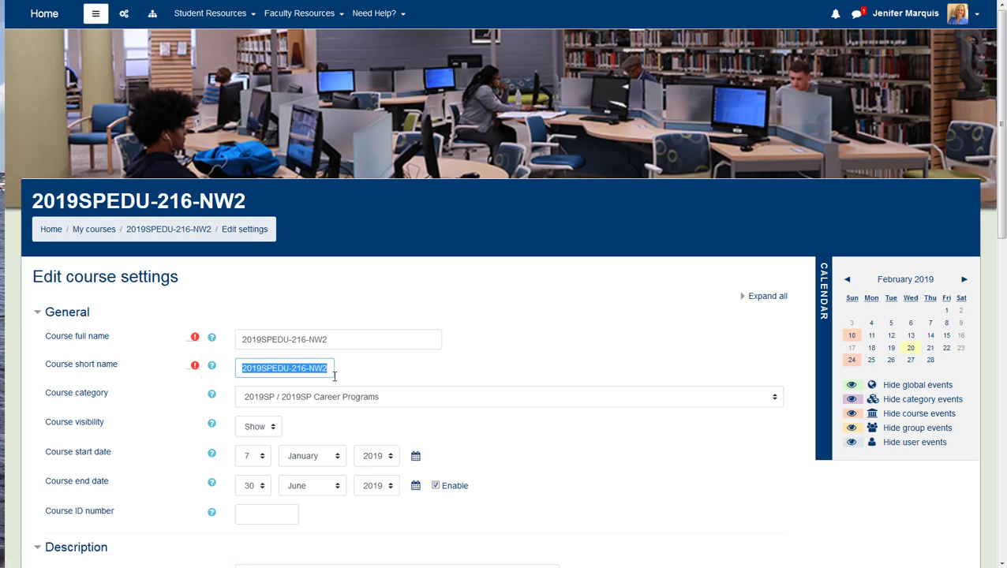
Go to the Moodle Import Example Course and open its course import page
click(51, 235)
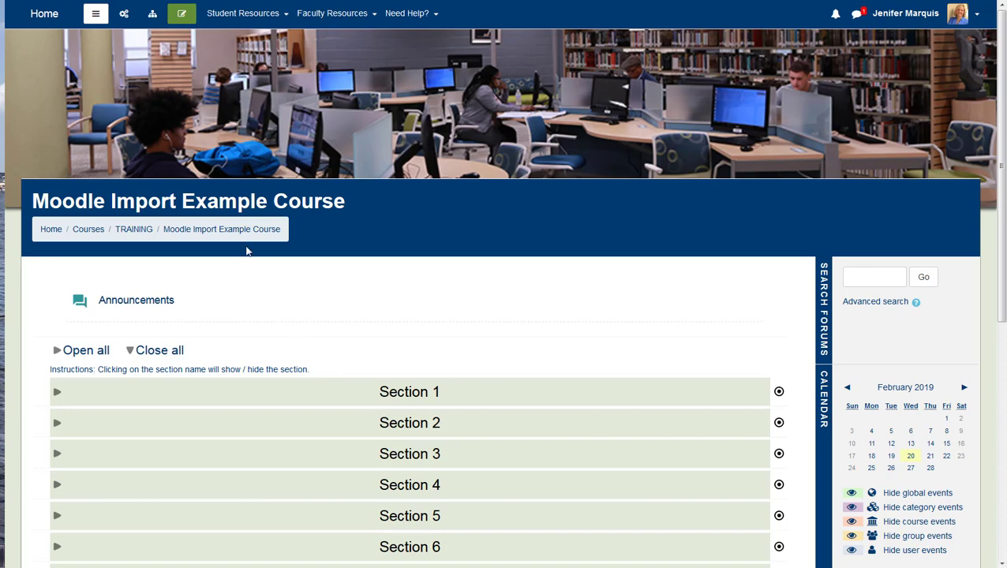
click(124, 18)
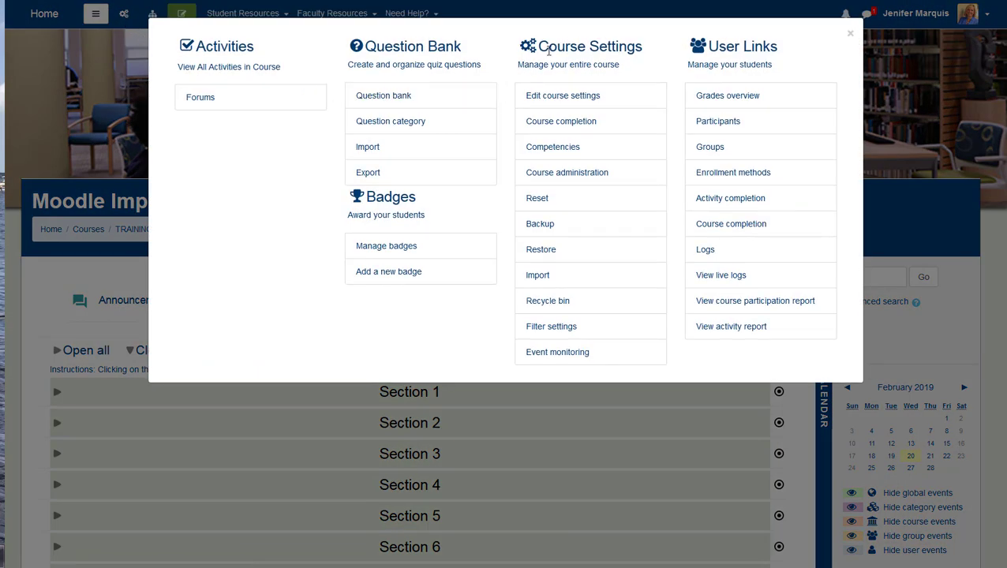
click(538, 276)
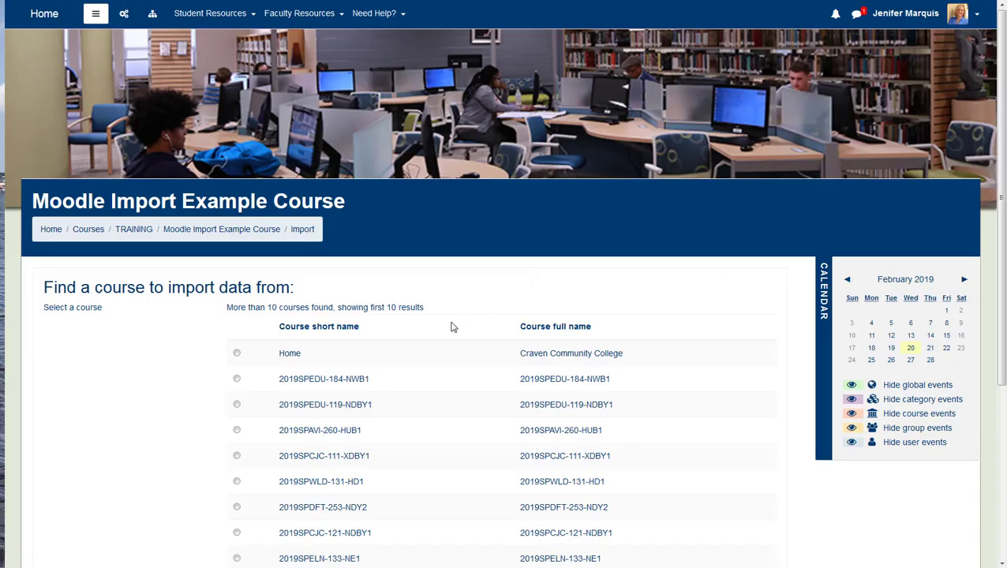
Search the courses available to import from for the copied short name 2019SPEDU-216-NW2
scroll(429, 343, down, 1)
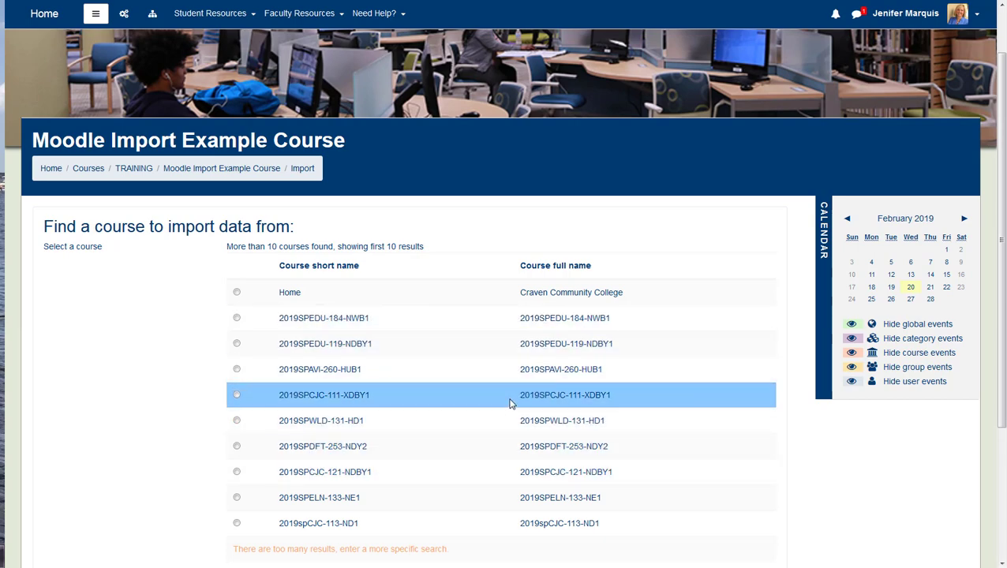
scroll(512, 404, down, 1)
scroll(509, 403, down, 2)
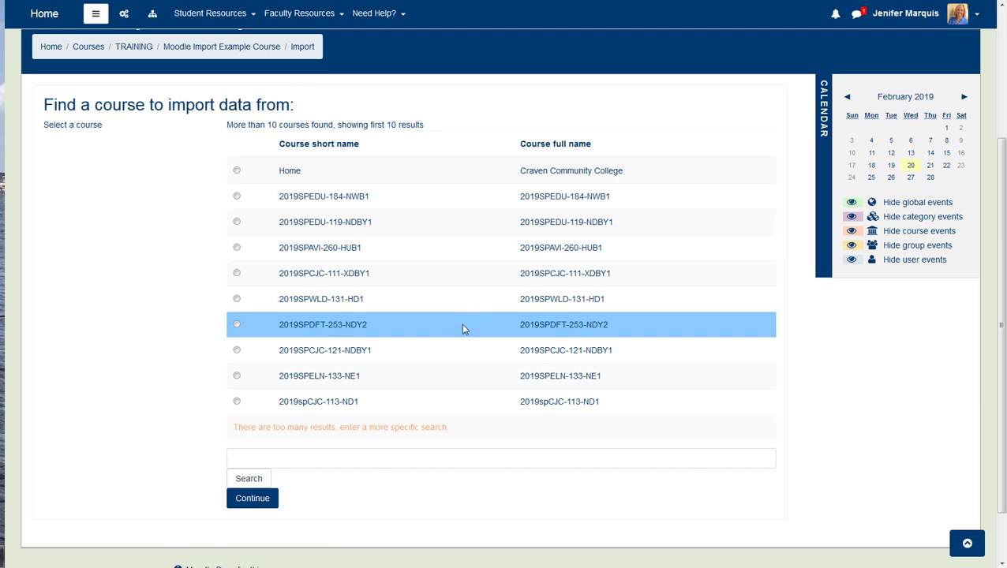
right_click(258, 459)
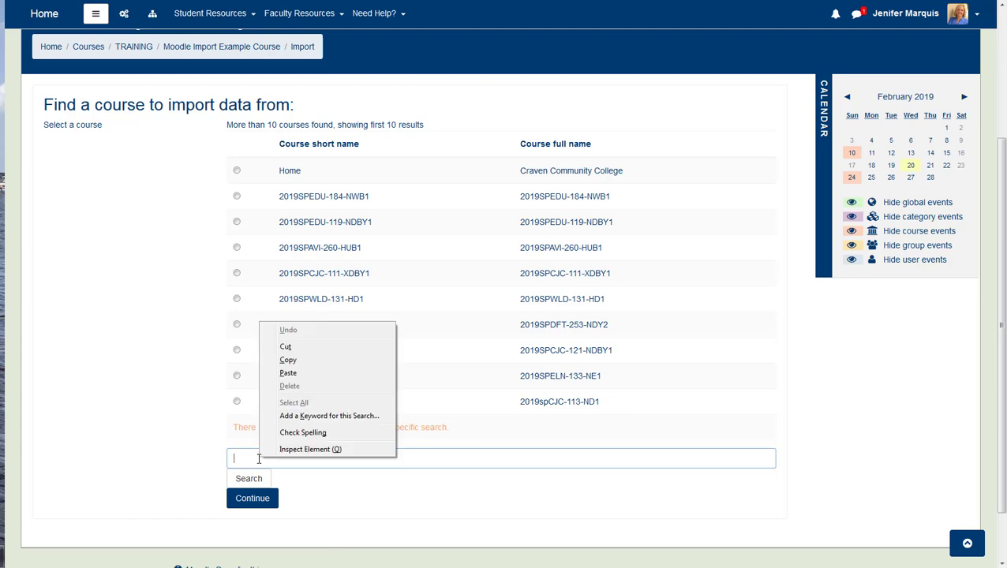
click(288, 373)
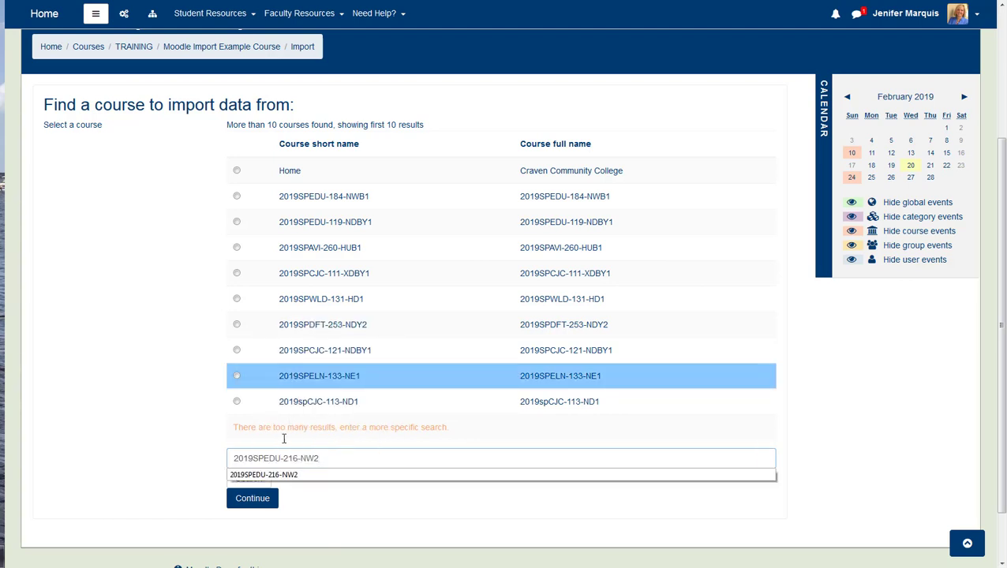
click(251, 499)
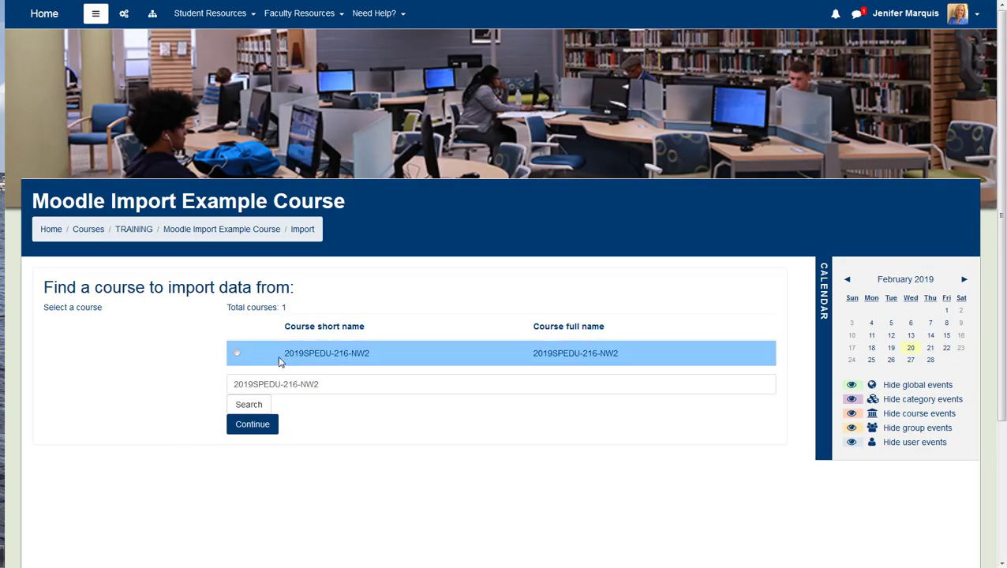
Choose 2019SPEDU-216-NW2 as the source course and accept the initial import settings with every content type included
click(238, 355)
click(253, 427)
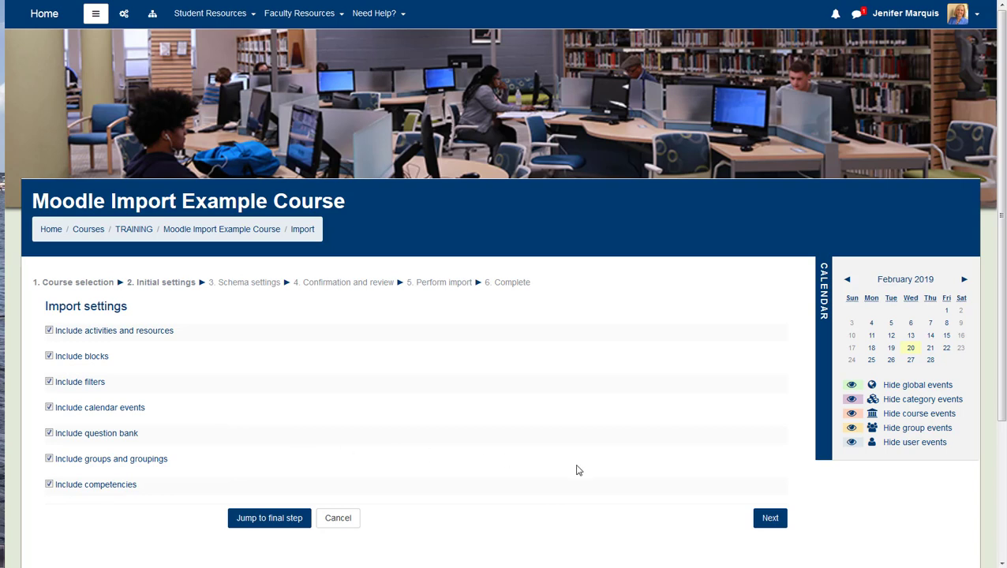
click(770, 520)
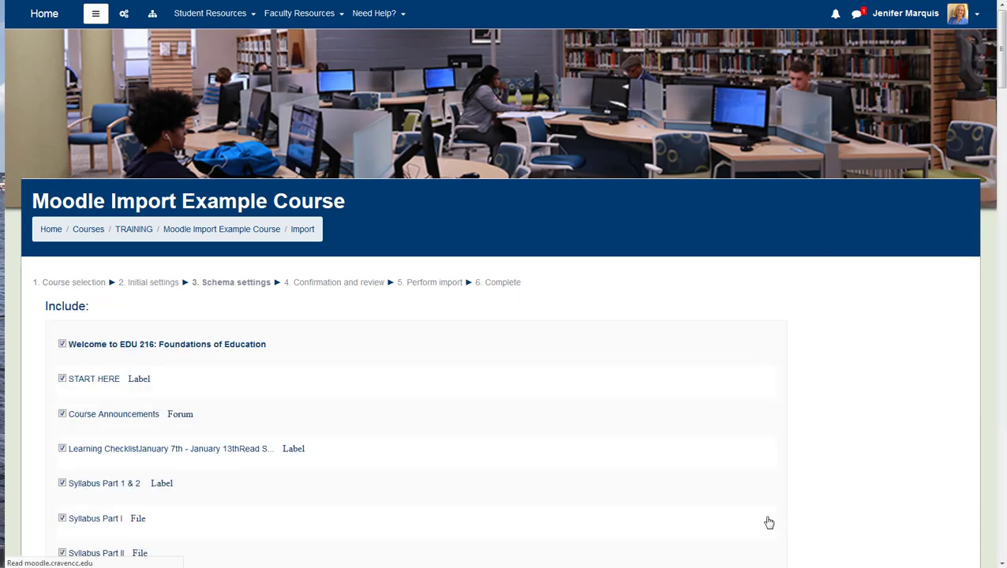
Review the list of sections and activities, keep every item included, and continue to the confirmation stage
scroll(560, 467, down, 3)
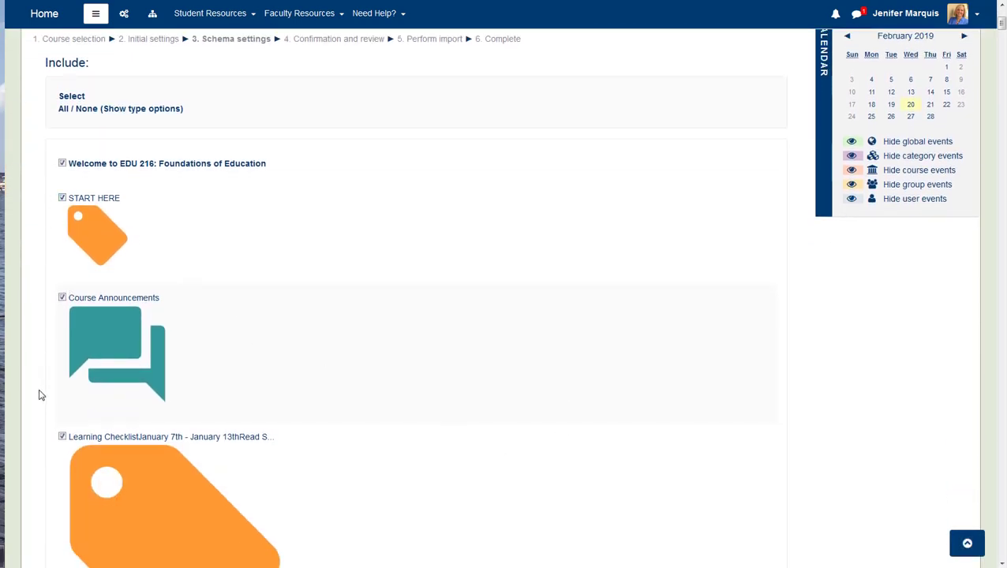
scroll(198, 411, down, 4)
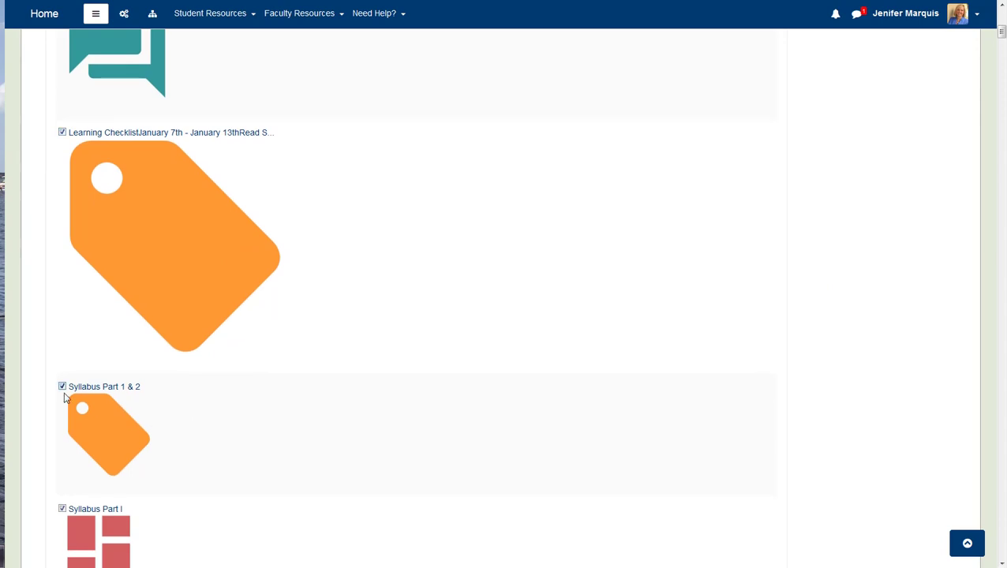
scroll(64, 402, down, 5)
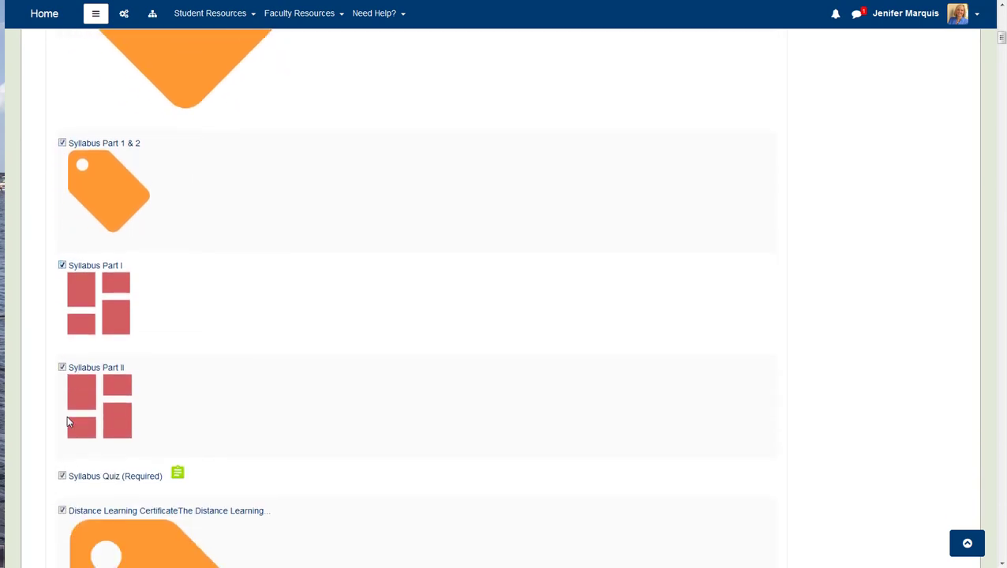
scroll(67, 415, down, 9)
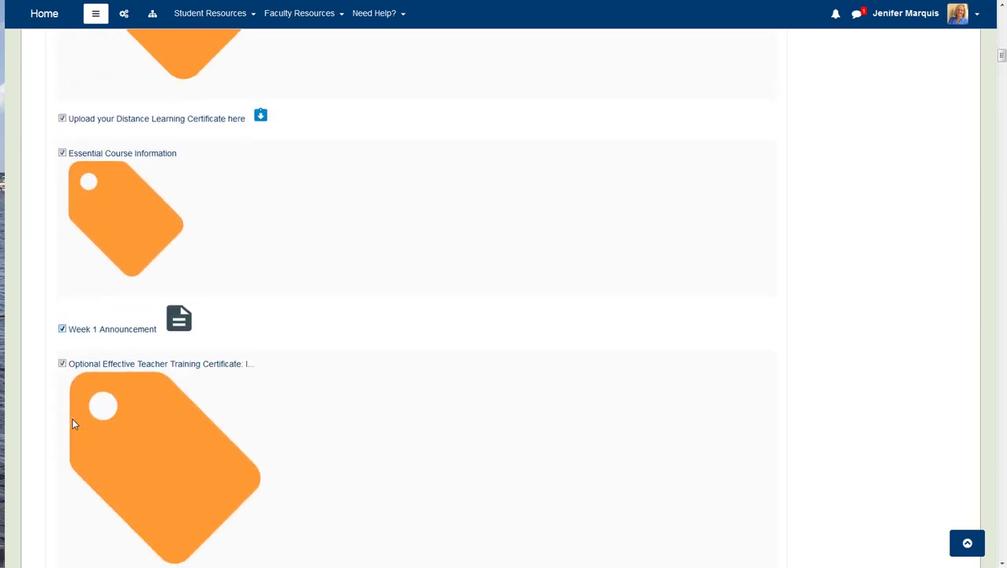
scroll(80, 425, down, 10)
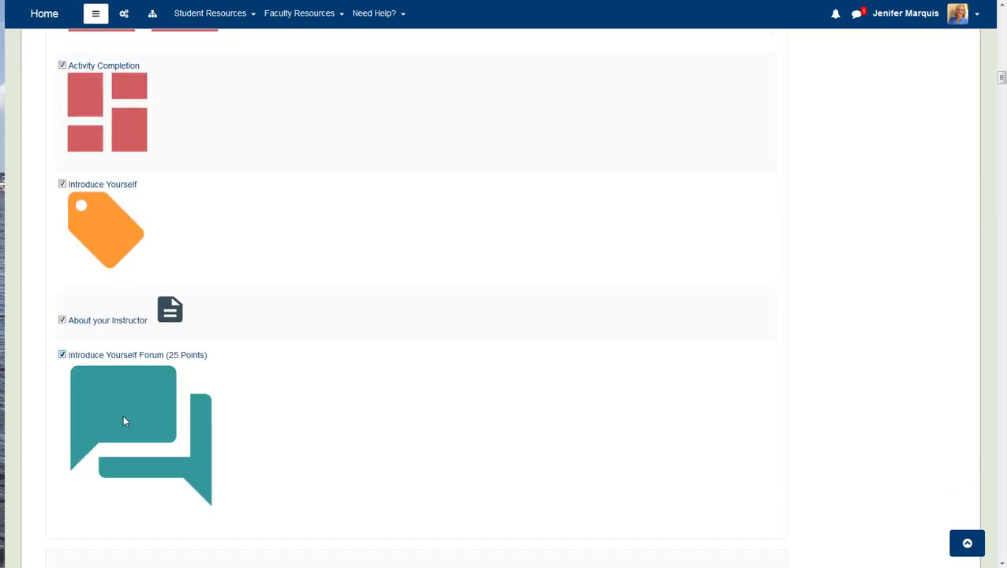
scroll(141, 419, down, 12)
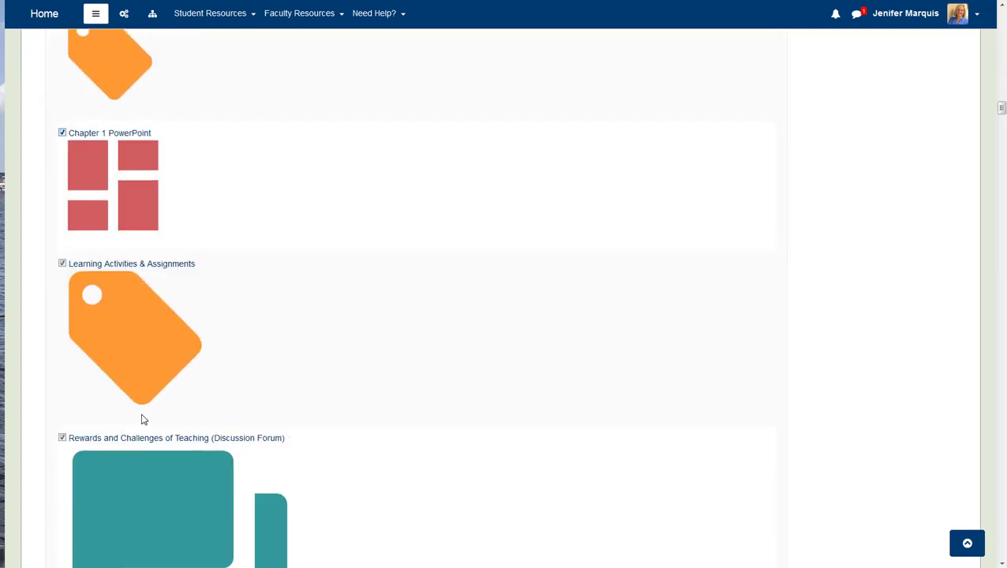
scroll(142, 420, down, 5)
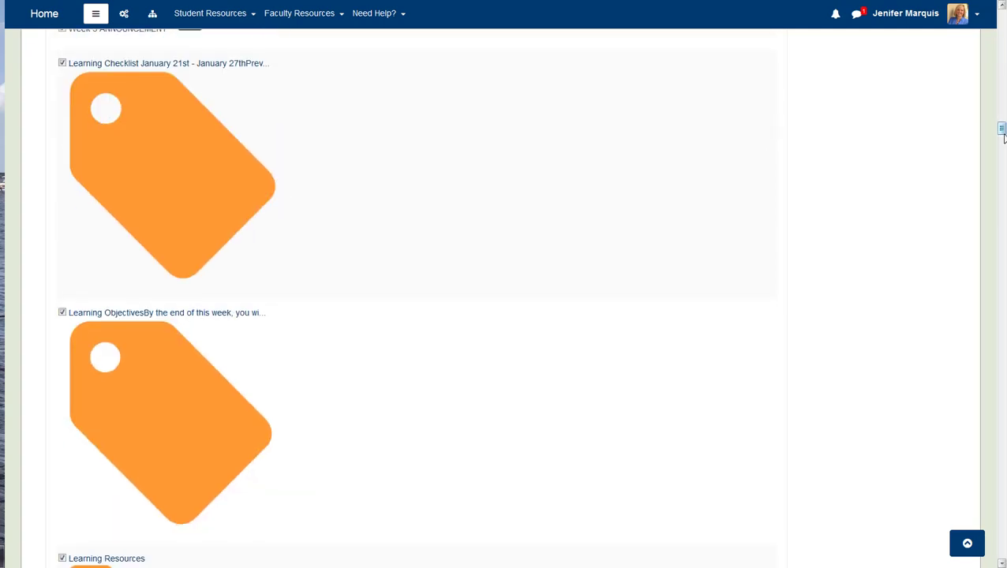
scroll(142, 419, down, 3)
drag(1003, 225, 1001, 552)
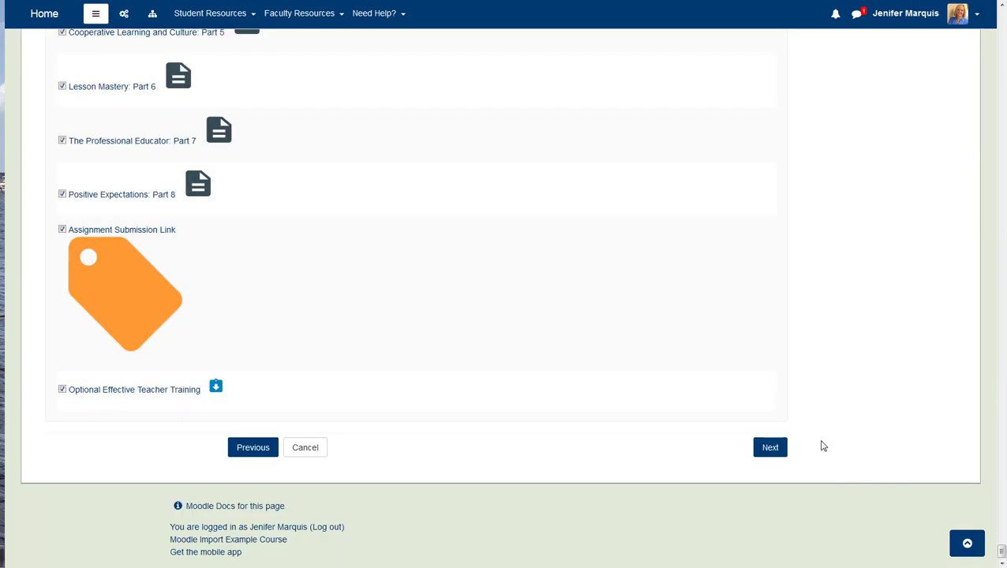
click(770, 448)
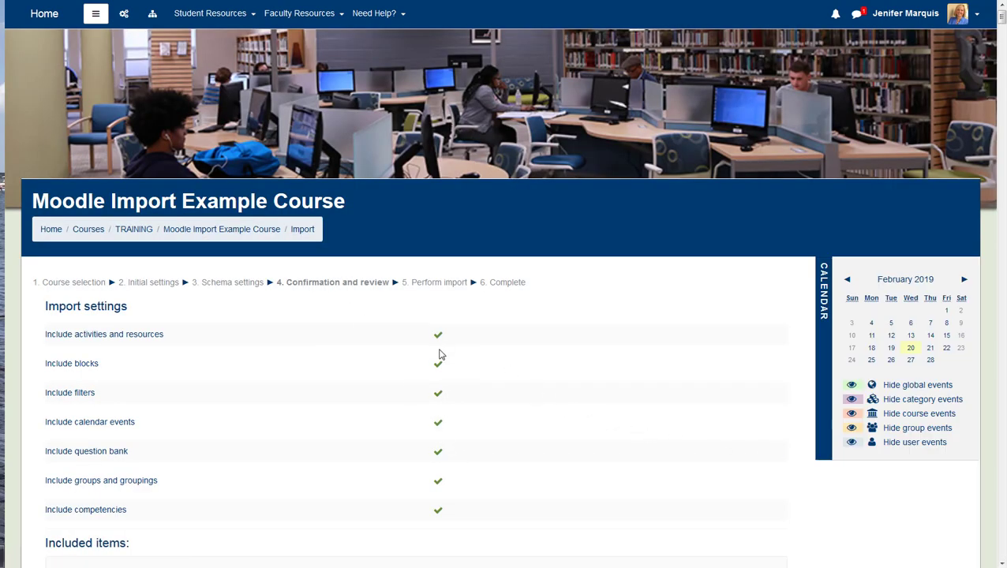
Review the included settings and items, perform the import, and return to the Moodle Import Example Course
scroll(432, 474, down, 2)
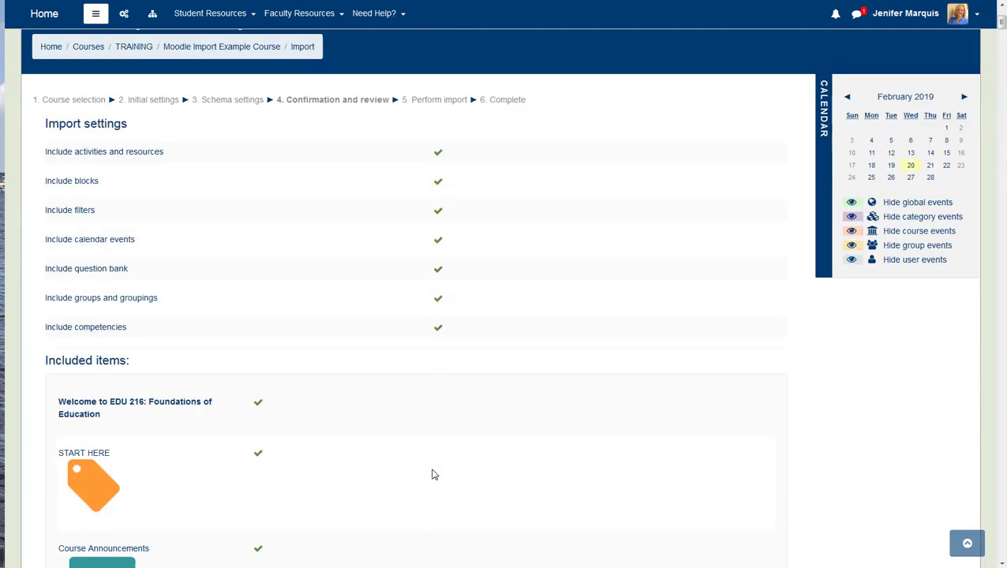
scroll(322, 416, down, 2)
scroll(323, 416, down, 15)
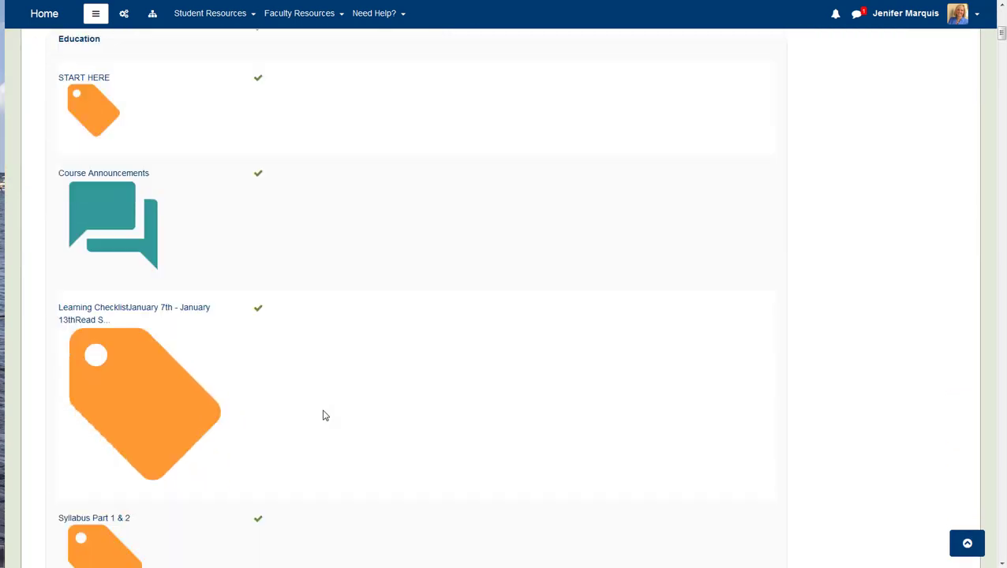
scroll(323, 416, down, 3)
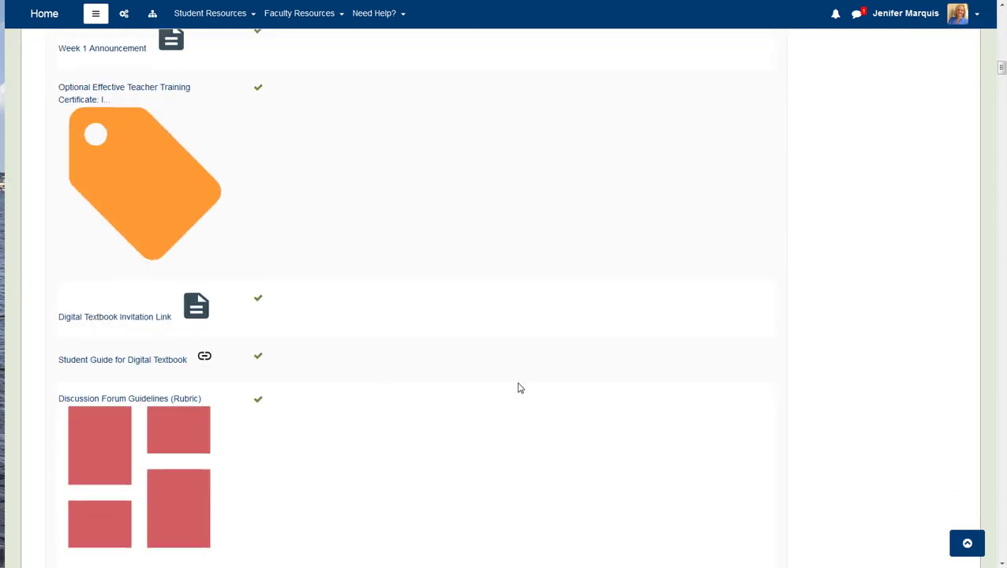
drag(1001, 69, 998, 545)
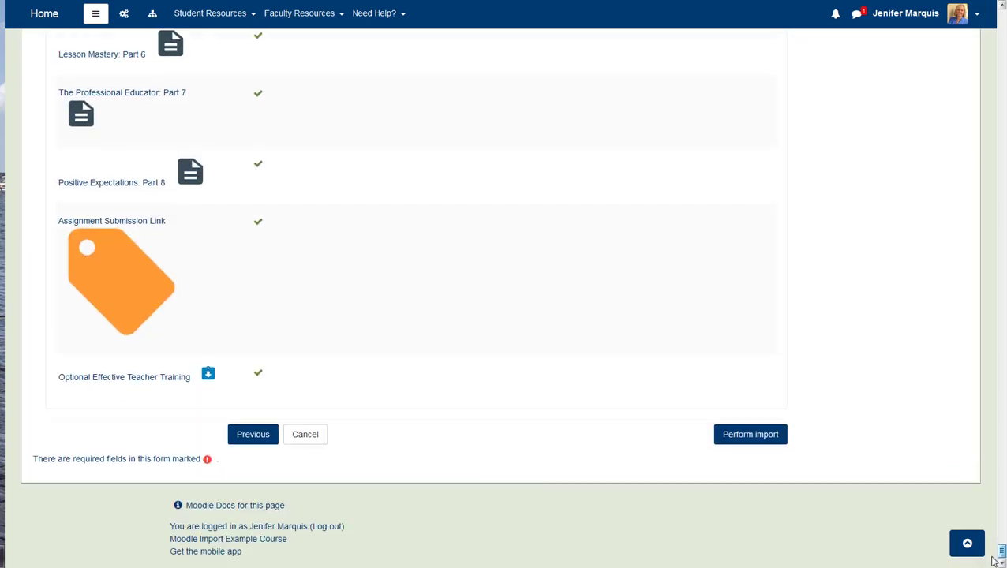
click(753, 443)
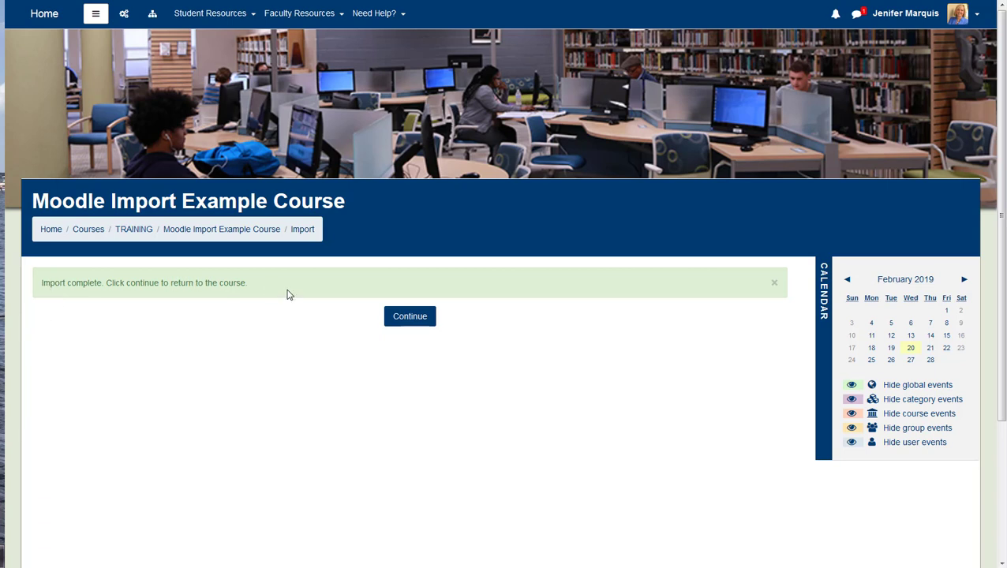
click(409, 316)
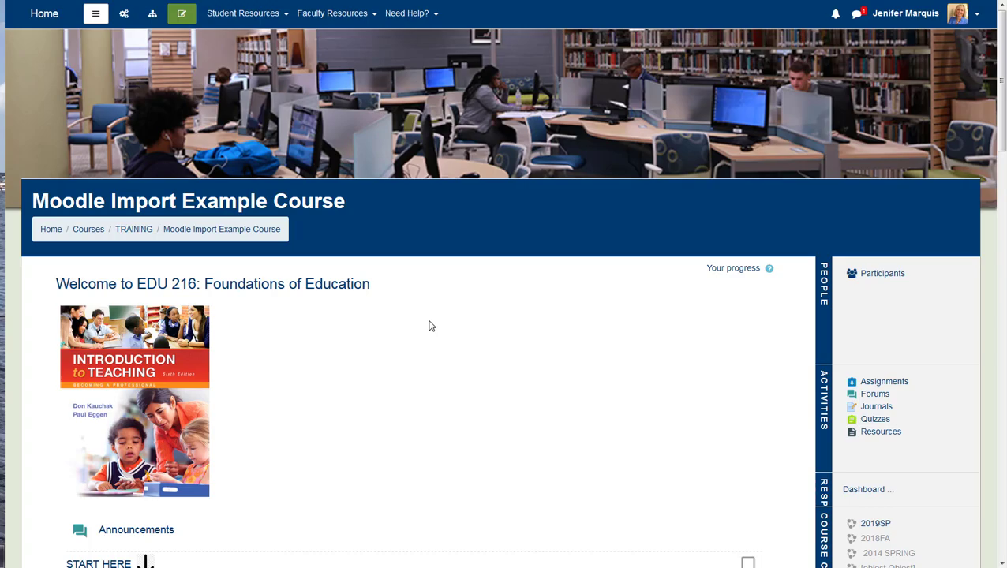
Examine the imported sections, activities and blocks on the Moodle Import Example Course page
scroll(431, 325, down, 10)
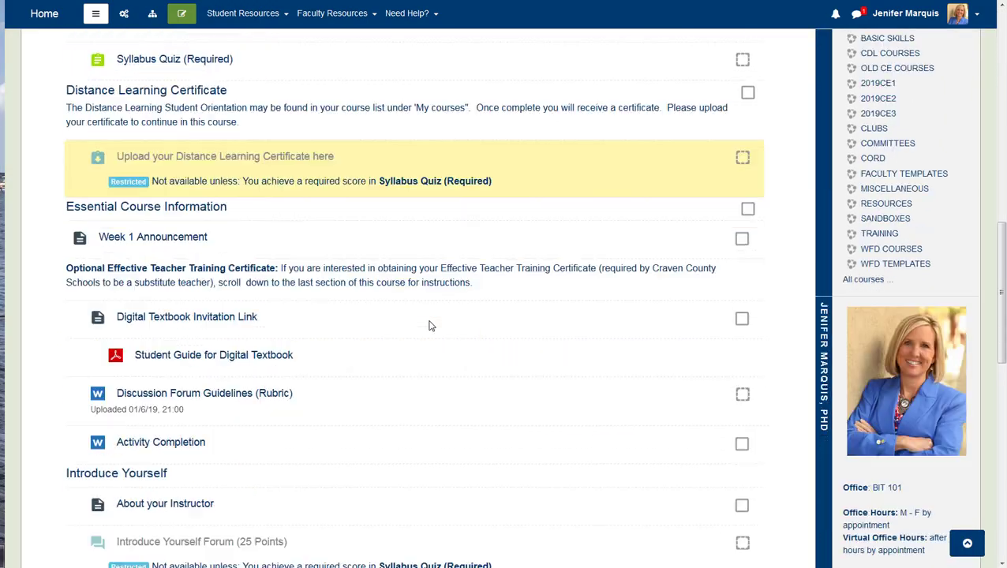
scroll(431, 325, down, 7)
scroll(431, 326, up, 4)
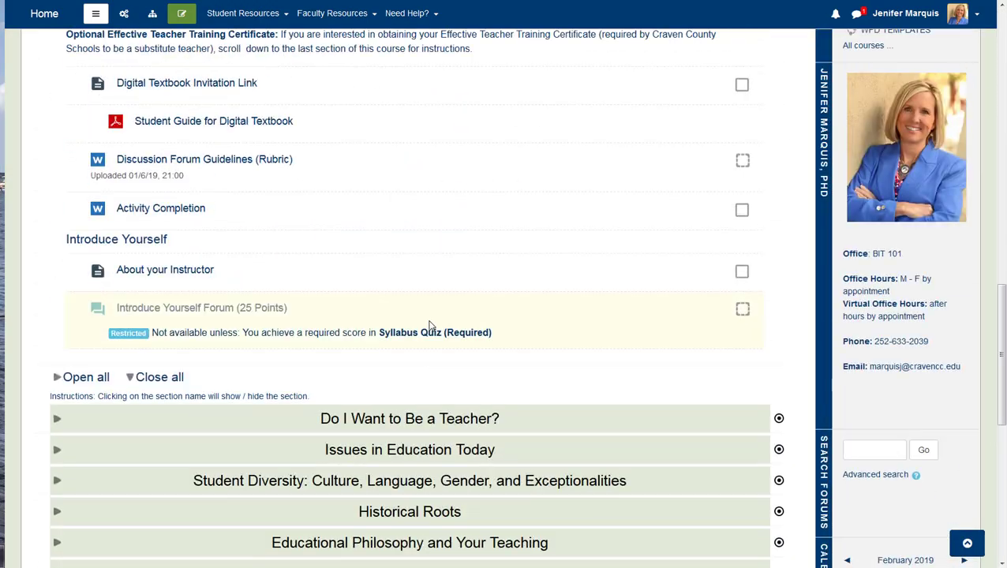
scroll(431, 325, up, 8)
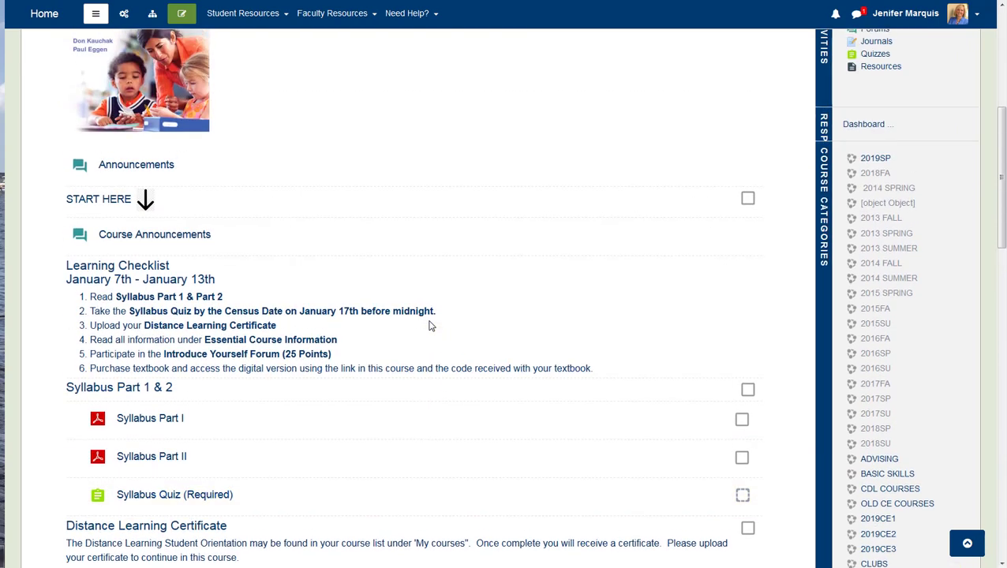
scroll(431, 325, up, 2)
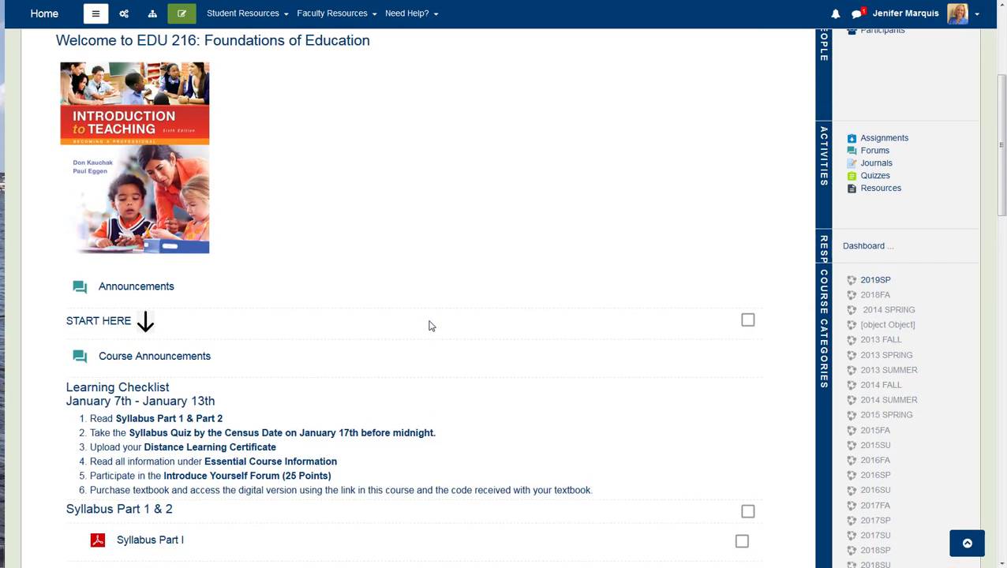
Check the imported welcome, Learning Checklist, syllabus and Essential Course Information content in the example course, and return to the site home page
scroll(430, 325, down, 1)
scroll(431, 325, up, 5)
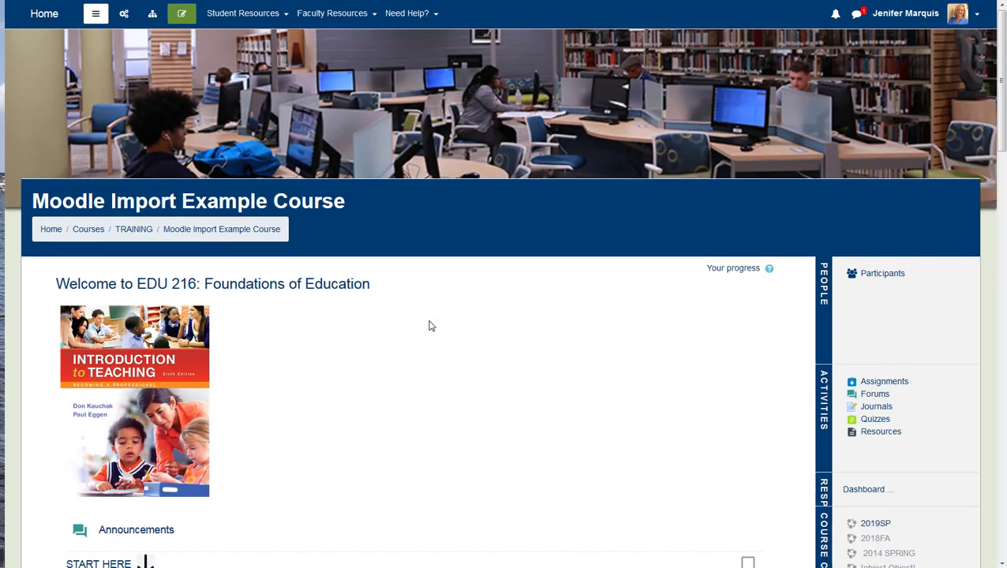
scroll(431, 325, down, 4)
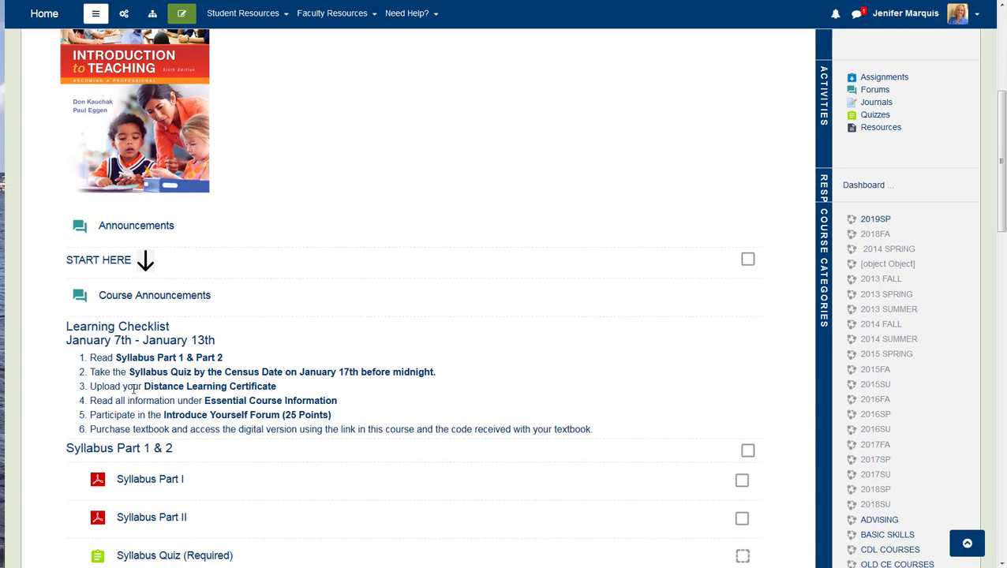
scroll(136, 392, down, 6)
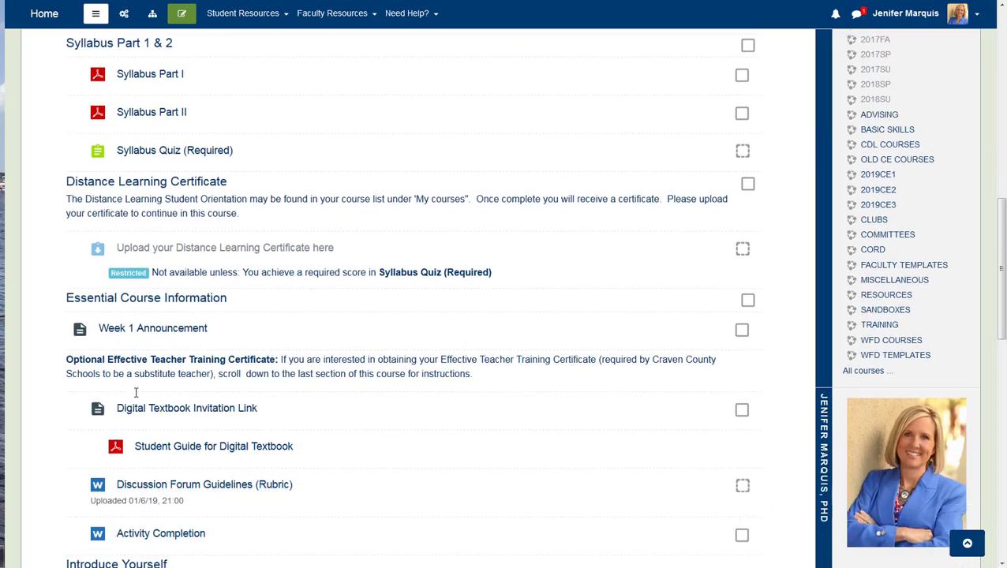
scroll(136, 397, up, 10)
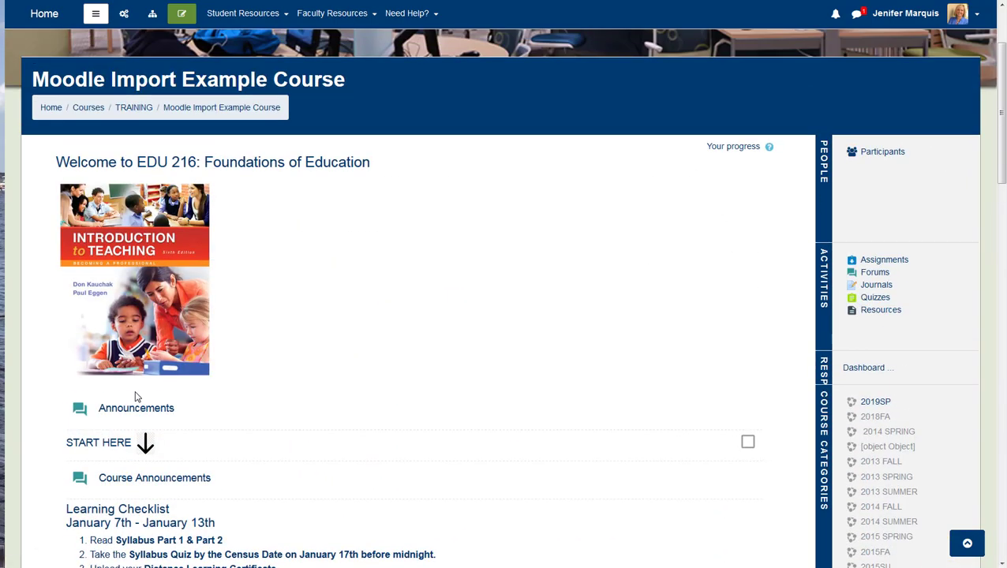
scroll(136, 397, up, 2)
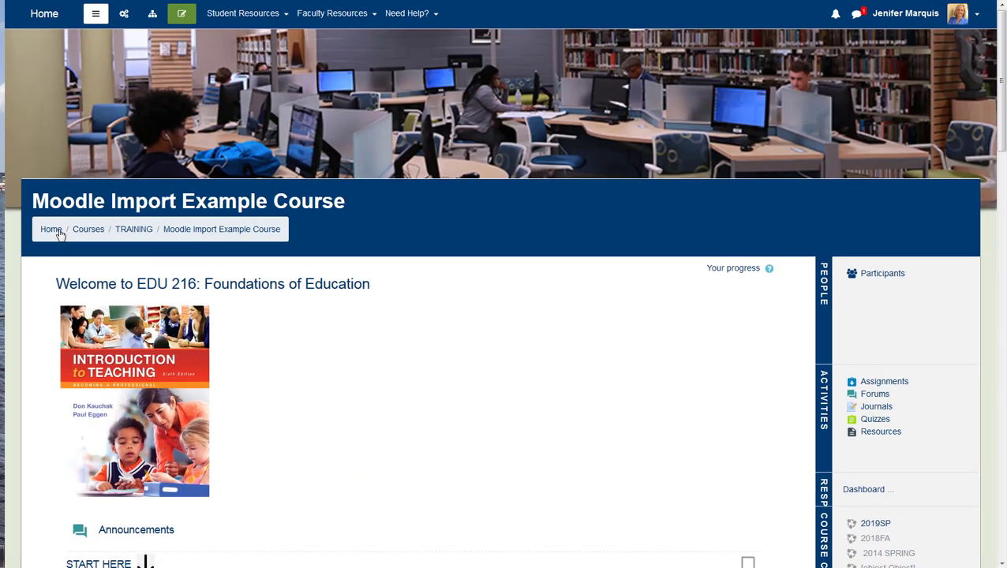
click(52, 230)
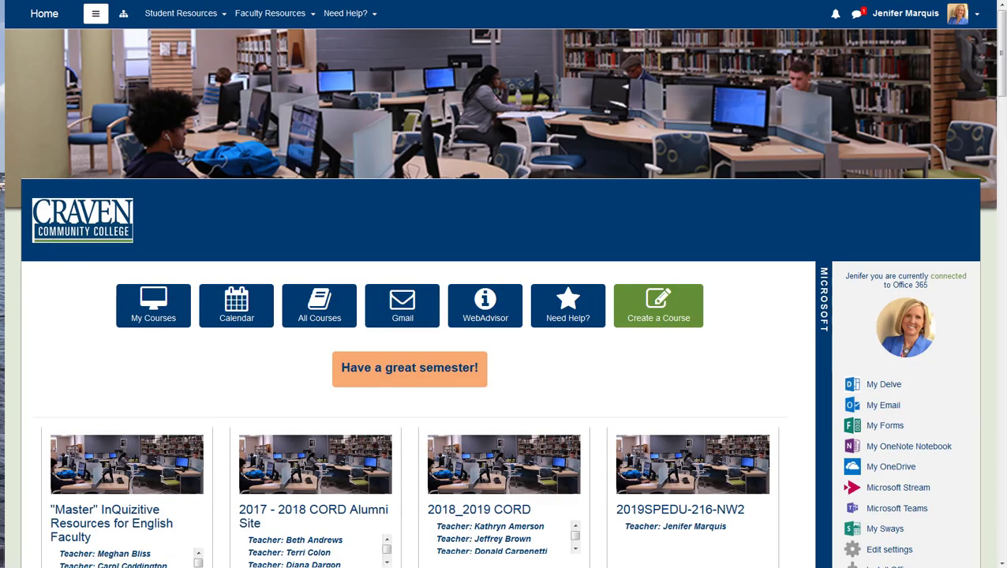